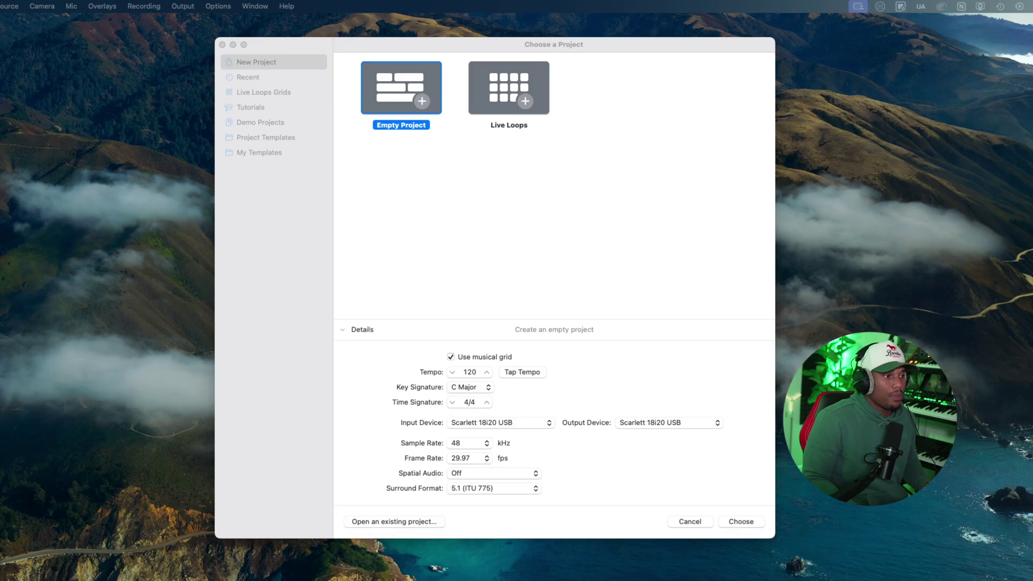
Create an empty project with an audio track and import Psalms 23 - New BGVs Bounce.wav, changing the project sample rate to 44.1 kHz
{"action": "left_click", "coordinate": [742, 520]}
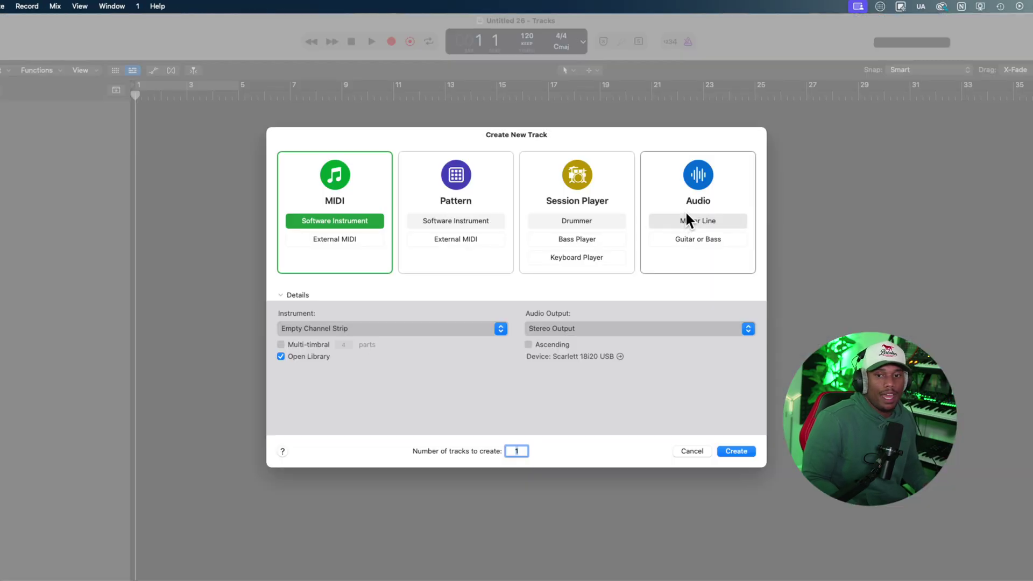
{"action": "left_click", "coordinate": [685, 211]}
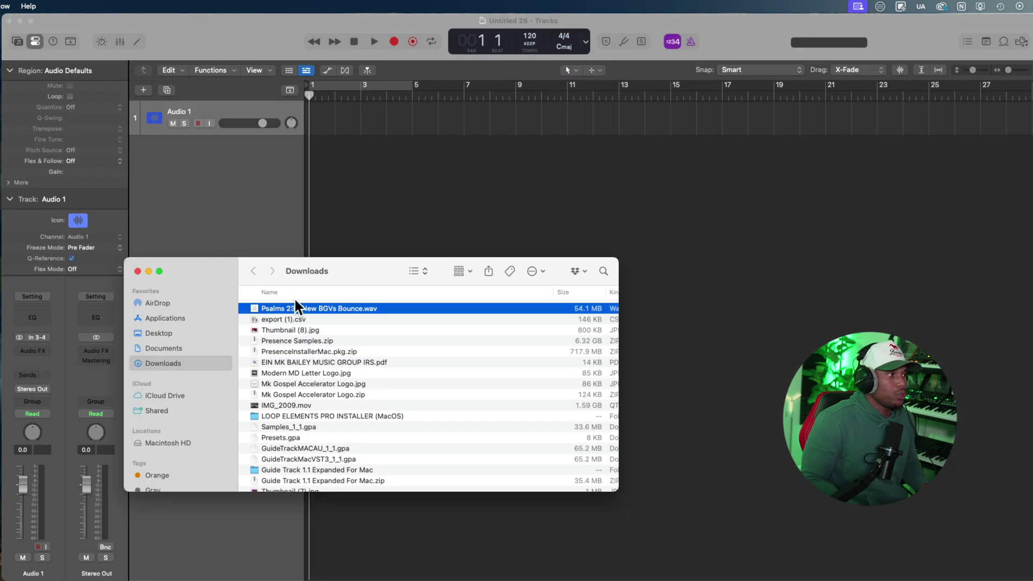
{"action": "left_click_drag", "start_coordinate": [282, 300], "coordinate": [337, 106]}
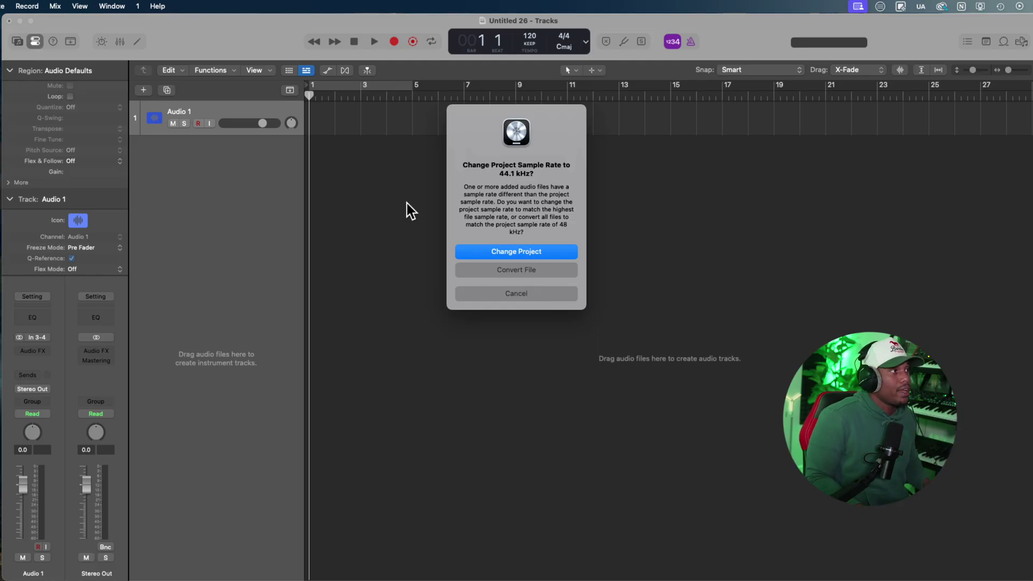
{"action": "key", "text": "Return"}
Locate where the song gets loud at bar 26 and play back that section of the imported bounce
{"action": "left_click", "coordinate": [461, 88]}
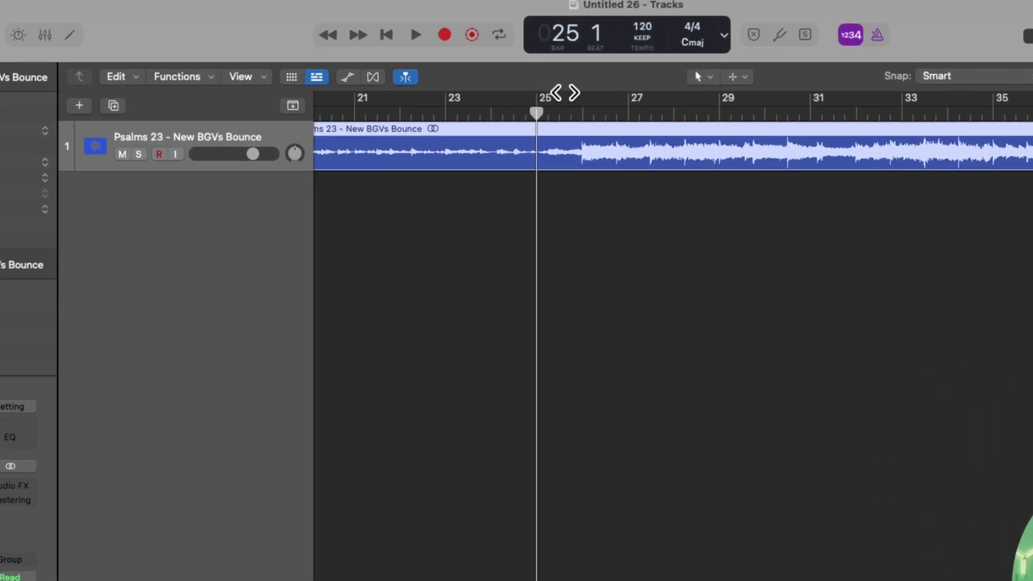
{"action": "left_click", "coordinate": [595, 90]}
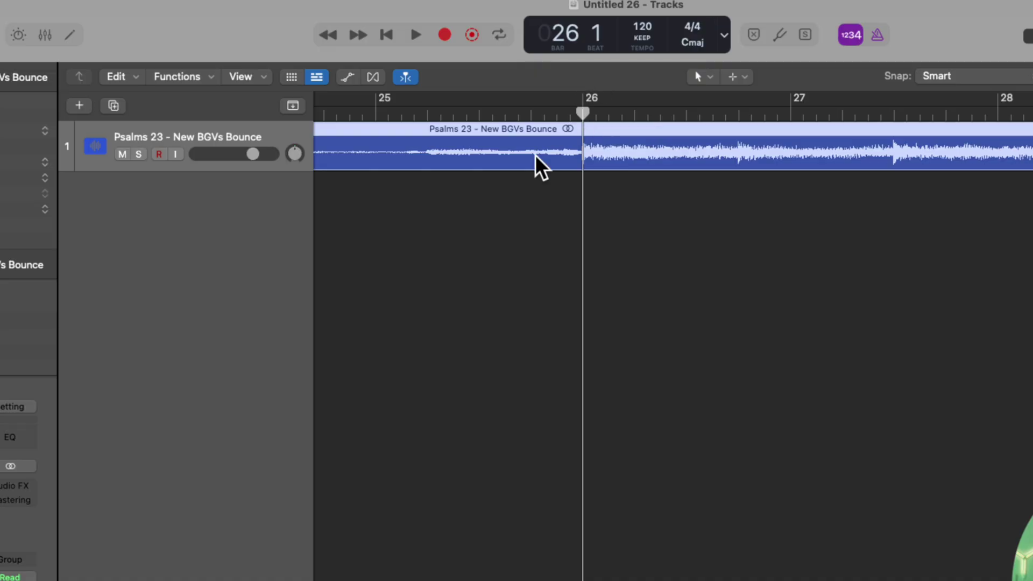
{"action": "scroll", "coordinate": [535, 166], "scroll_direction": "down", "scroll_amount": 3}
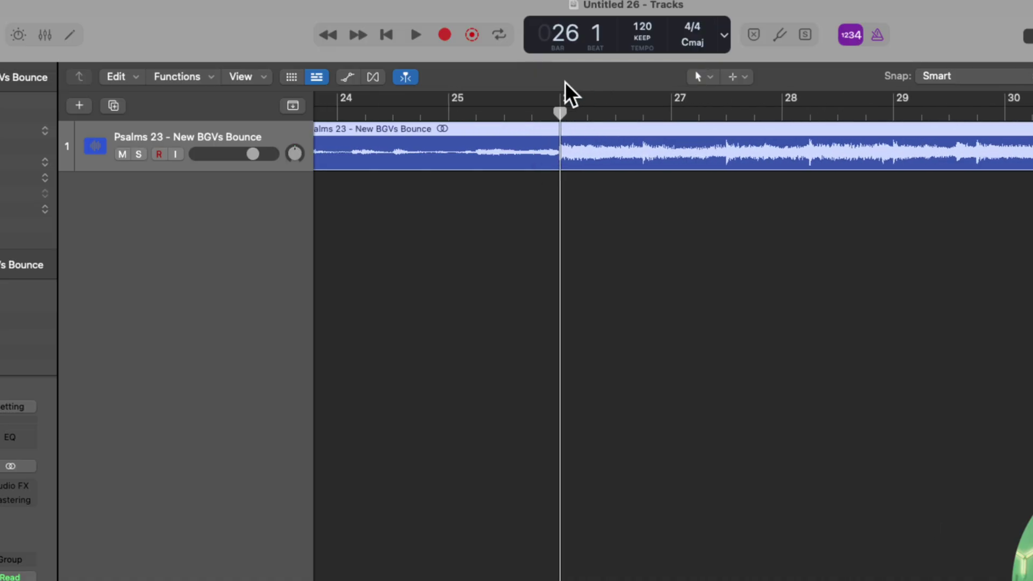
{"action": "left_click_drag", "start_coordinate": [565, 98], "coordinate": [860, 89]}
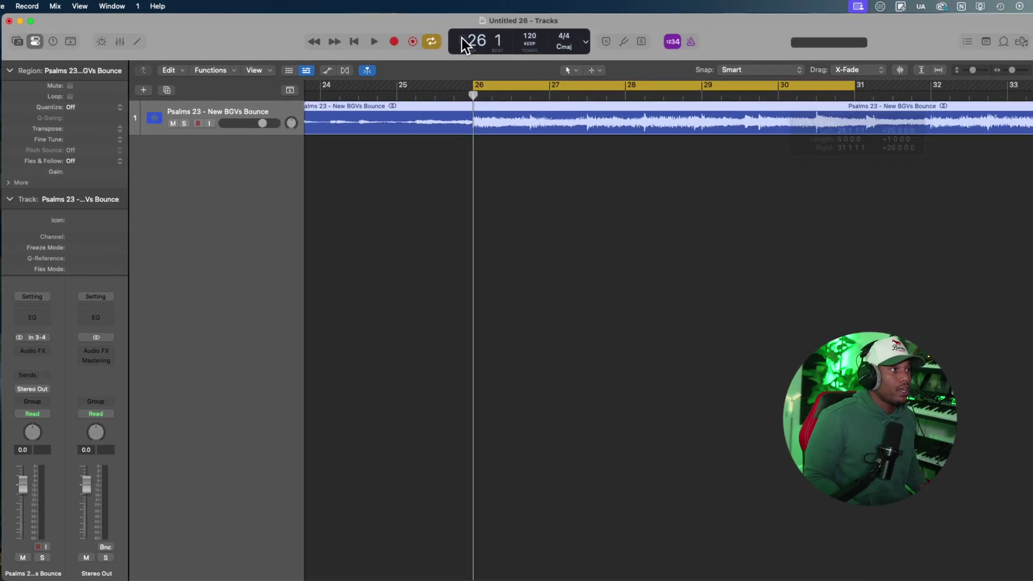
{"action": "left_click_drag", "start_coordinate": [473, 91], "coordinate": [316, 93]}
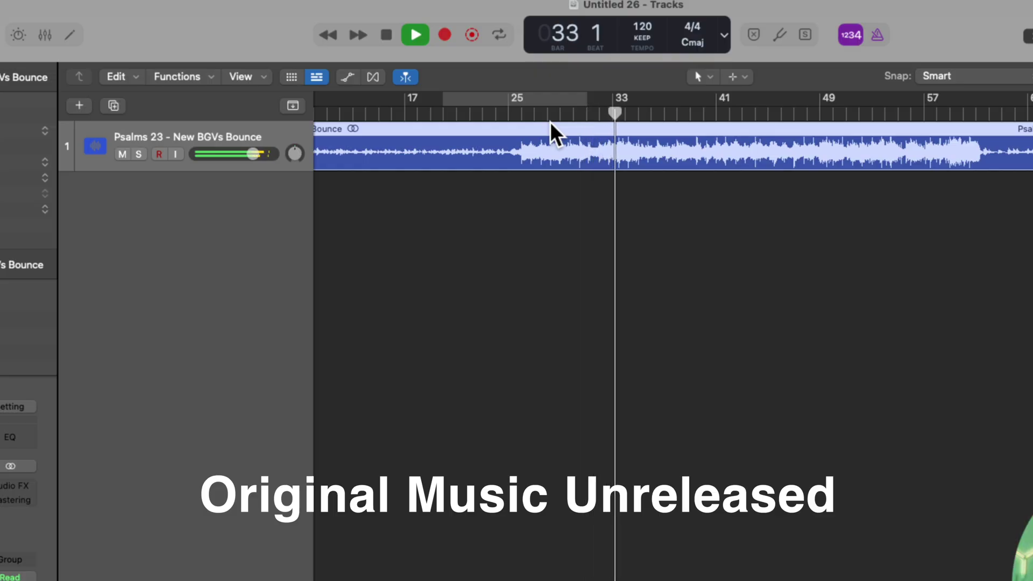
{"action": "scroll", "coordinate": [592, 134], "scroll_direction": "down", "scroll_amount": 1}
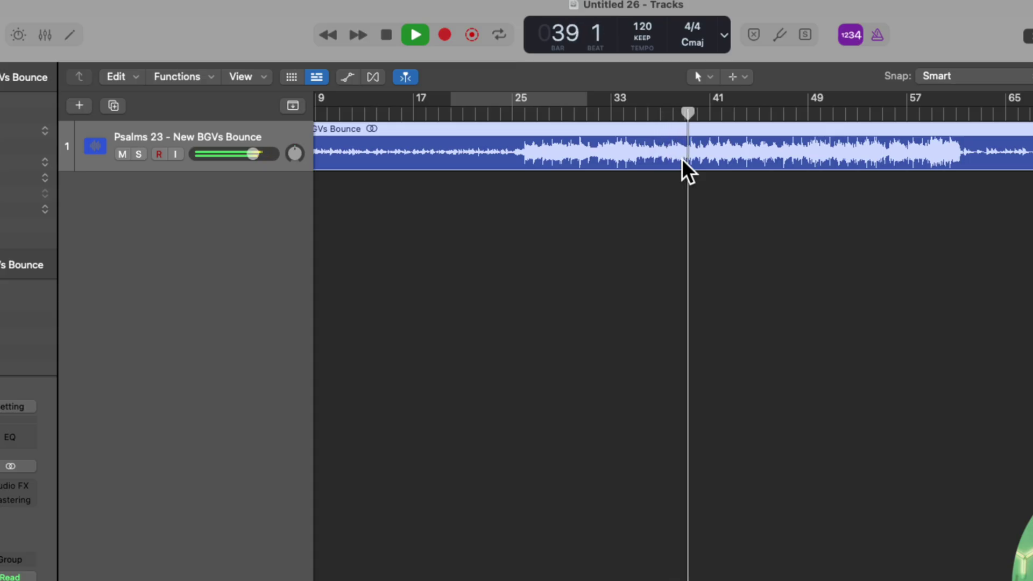
{"action": "key", "text": "space"}
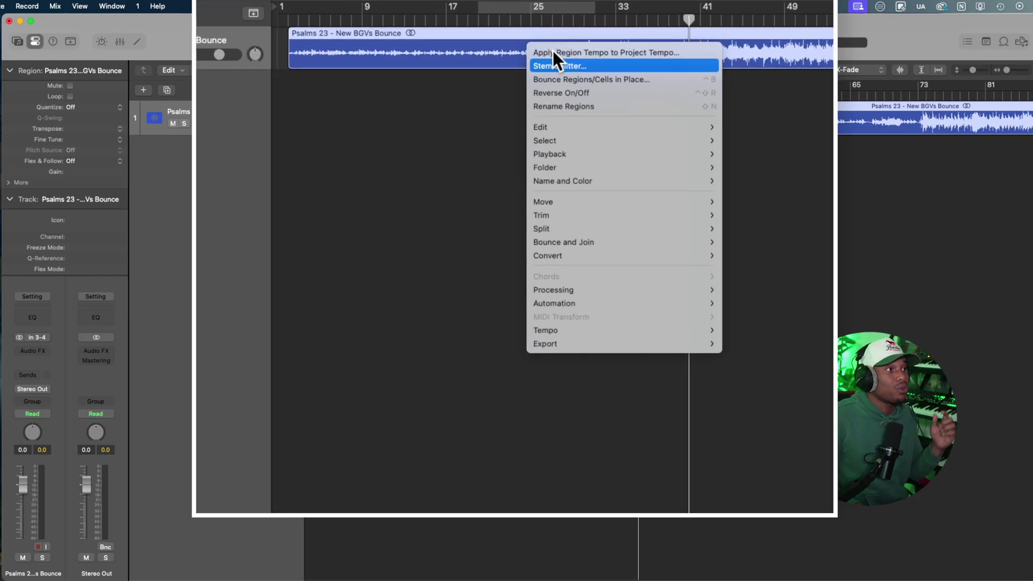
Split the Psalms 23 region with Stem Splitter, using the Separate All Stems preset
{"action": "left_click", "coordinate": [555, 64]}
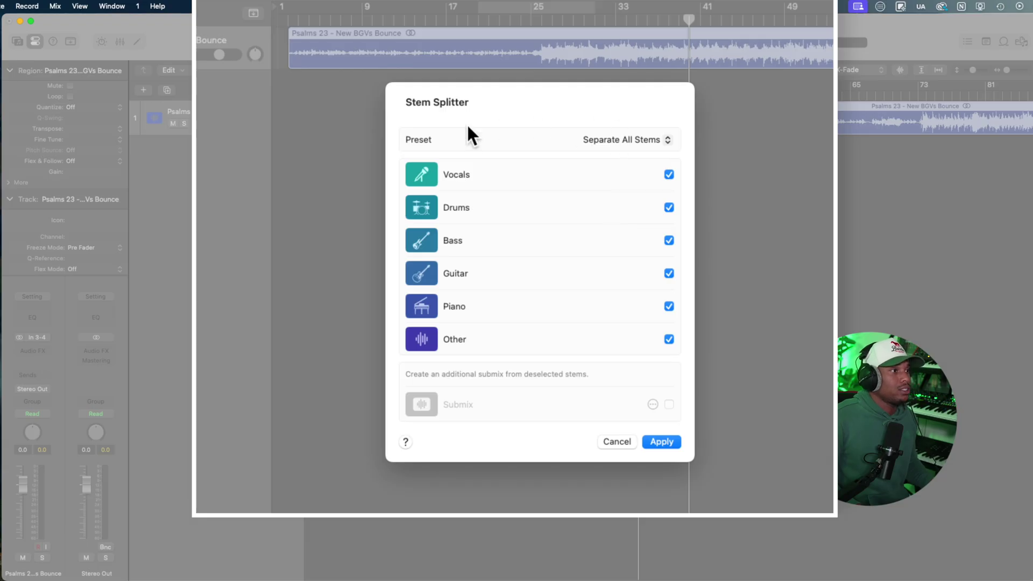
{"action": "left_click", "coordinate": [607, 137]}
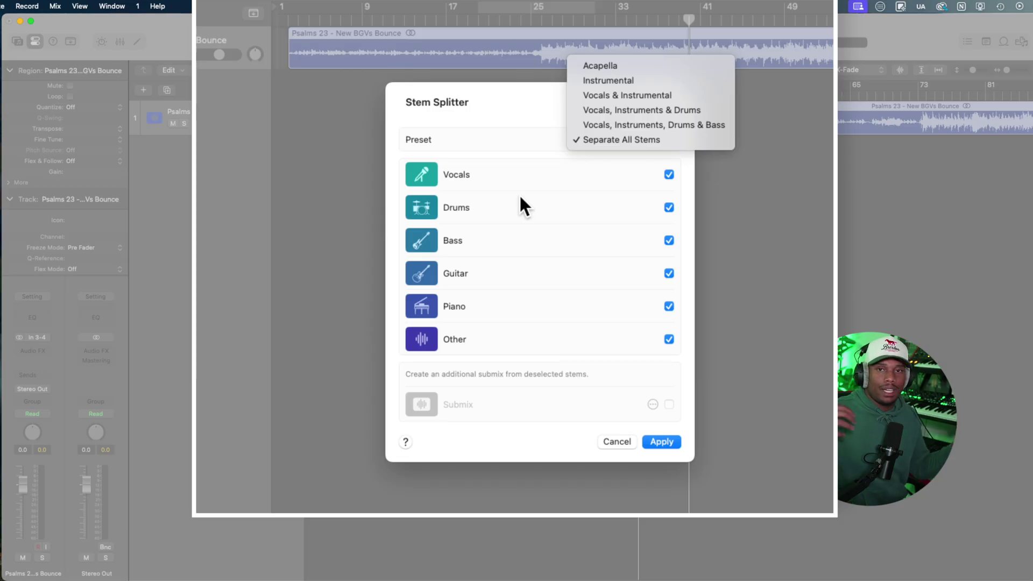
{"action": "left_click", "coordinate": [569, 370]}
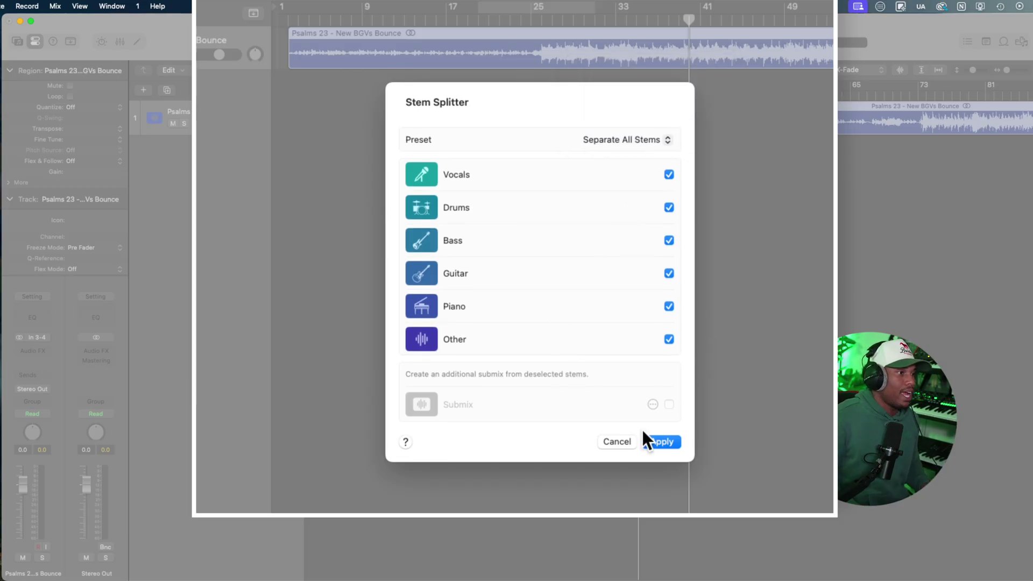
{"action": "left_click", "coordinate": [669, 434]}
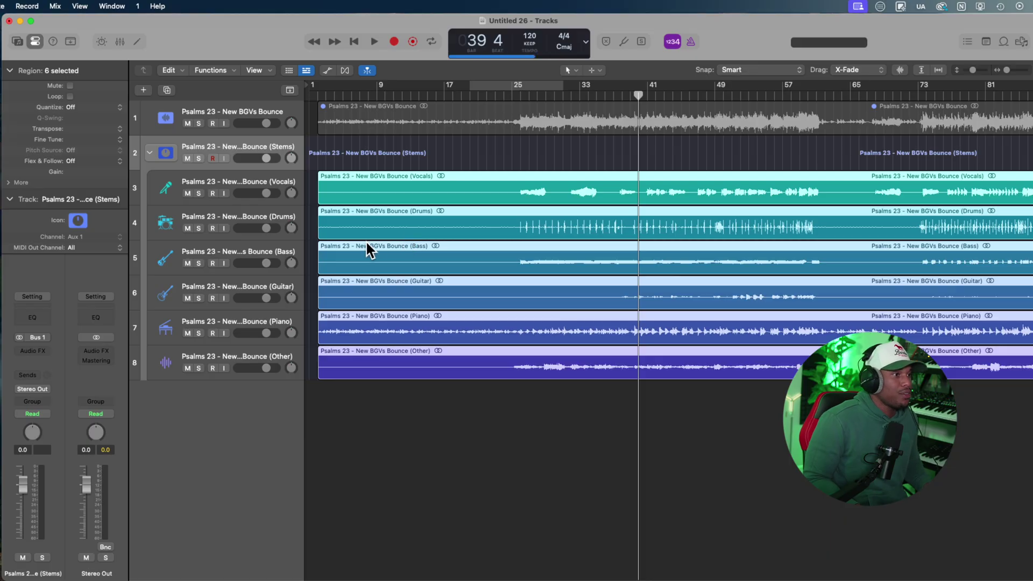
Solo the Bass stem and play it back
{"action": "key", "text": "z"}
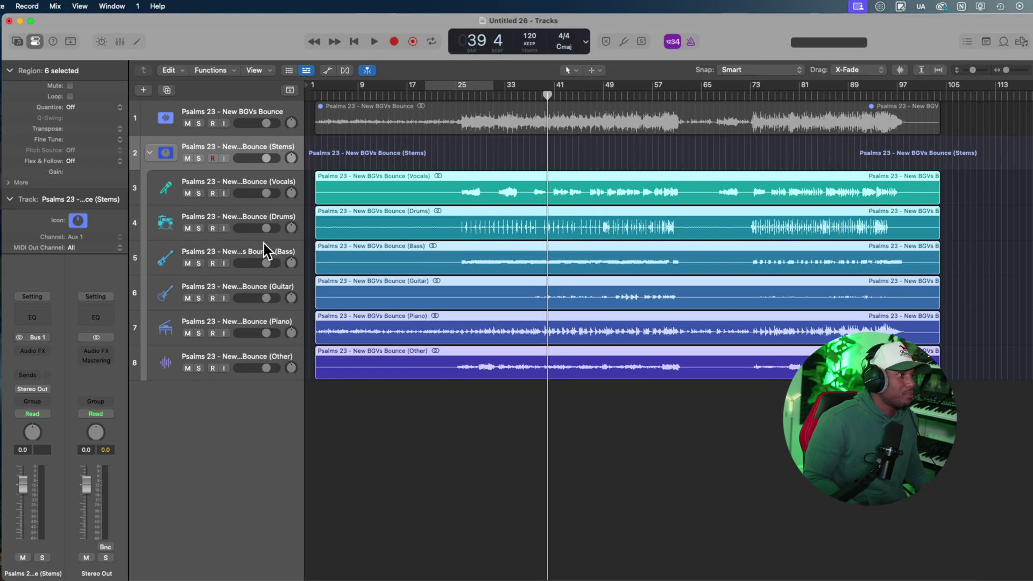
{"action": "left_click", "coordinate": [199, 262]}
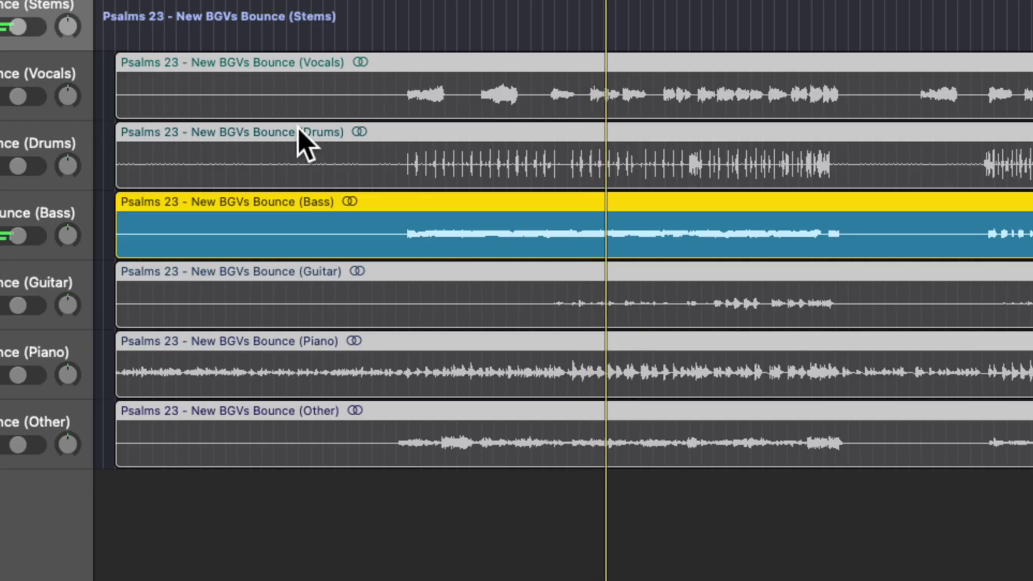
{"action": "key", "text": "space"}
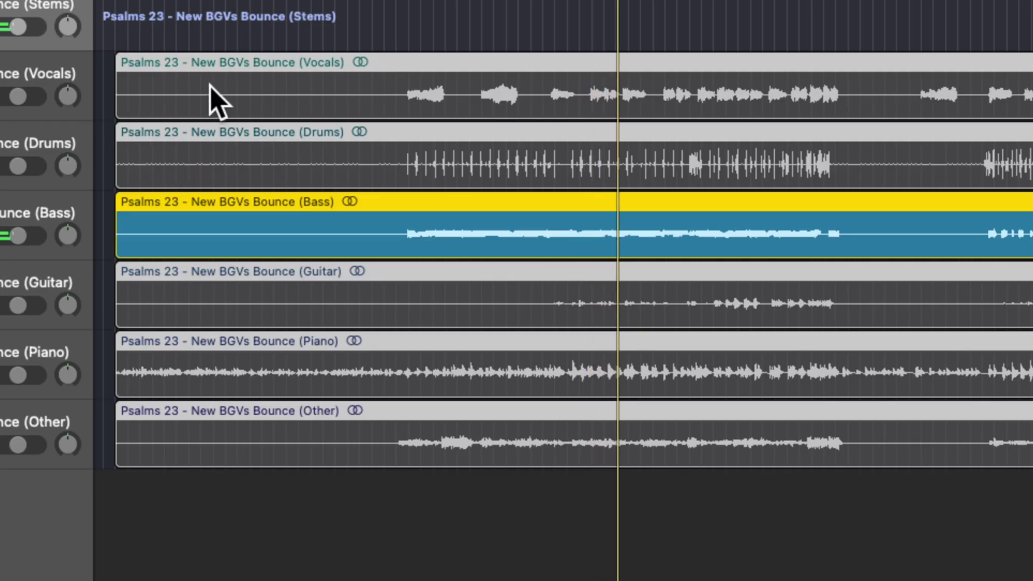
Solo the Drums stem instead of the bass, play it from bar 74, and clear the solo
{"action": "left_click", "coordinate": [0, 166]}
{"action": "left_click", "coordinate": [157, 254]}
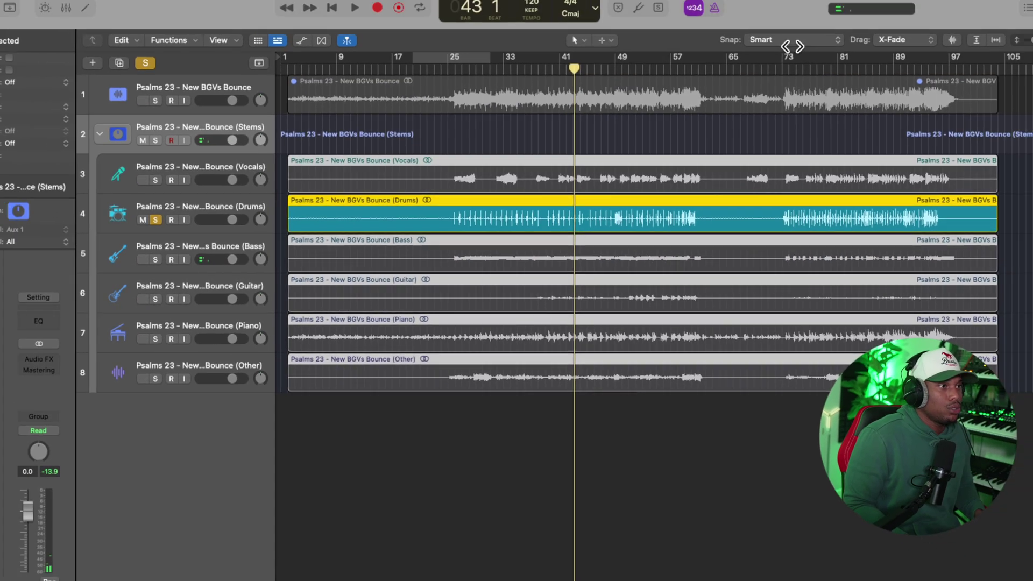
{"action": "left_click", "coordinate": [745, 92]}
{"action": "left_click", "coordinate": [764, 79]}
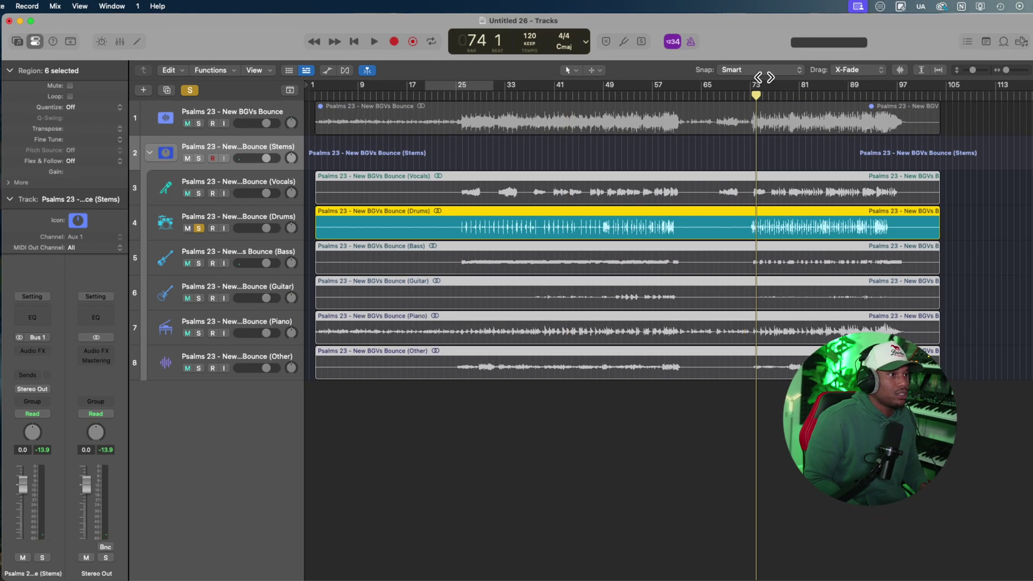
{"action": "left_click", "coordinate": [761, 79]}
{"action": "key", "text": "space"}
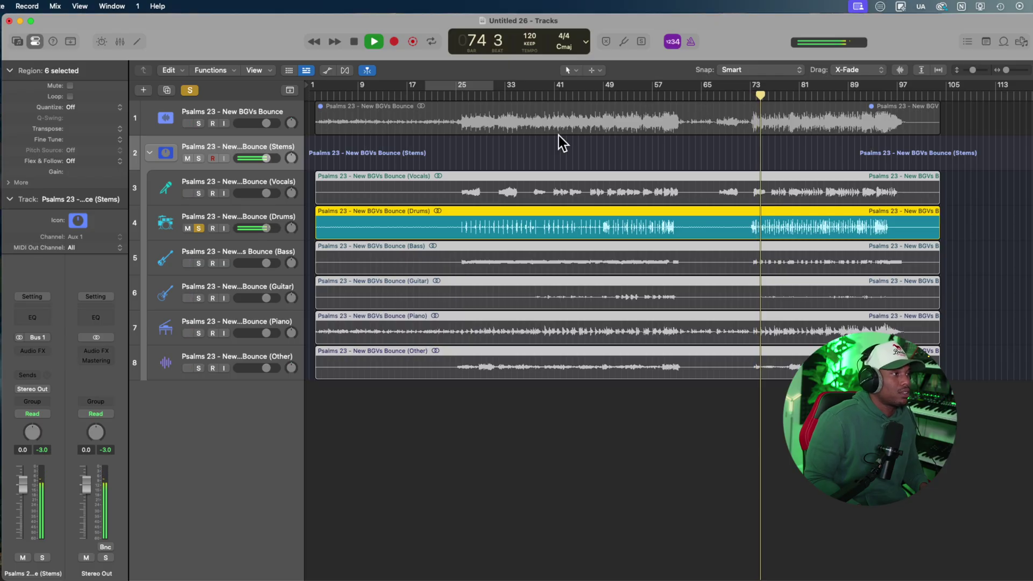
{"action": "left_click", "coordinate": [208, 218]}
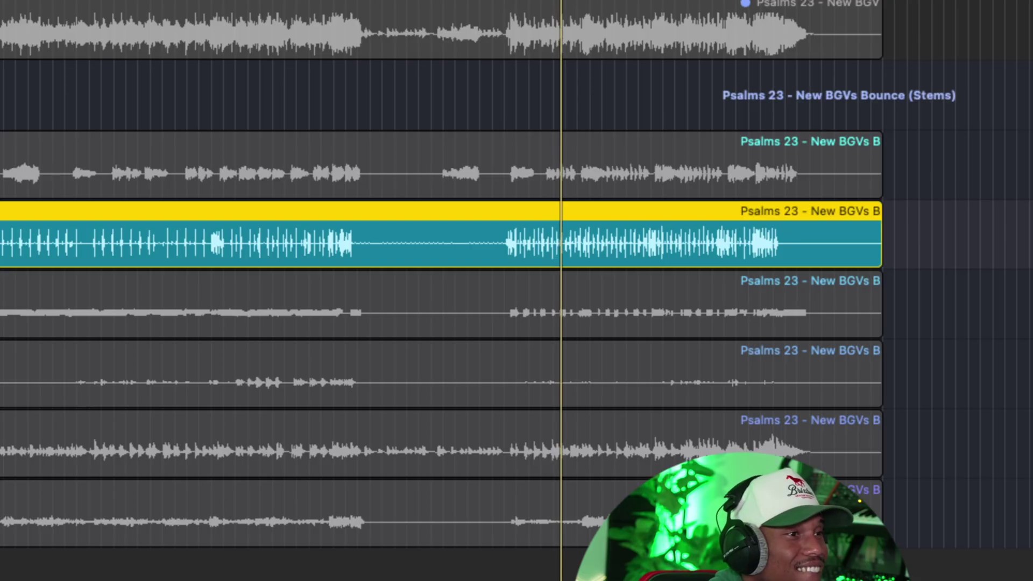
{"action": "key", "text": "ctrl+s"}
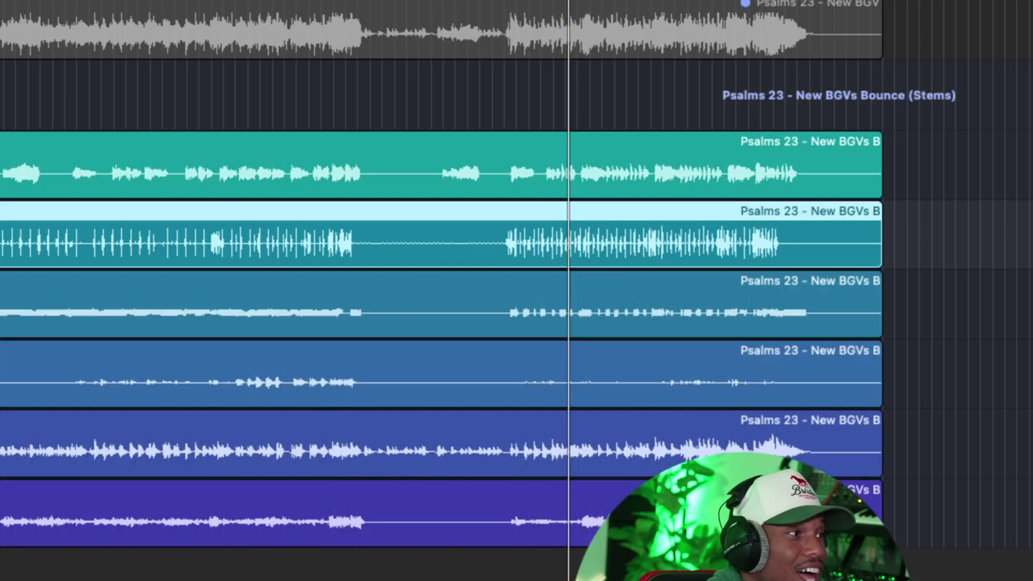
Solo the Vocals stem, play it from the start of the second loud section, and clear the solo
{"action": "key", "text": "s"}
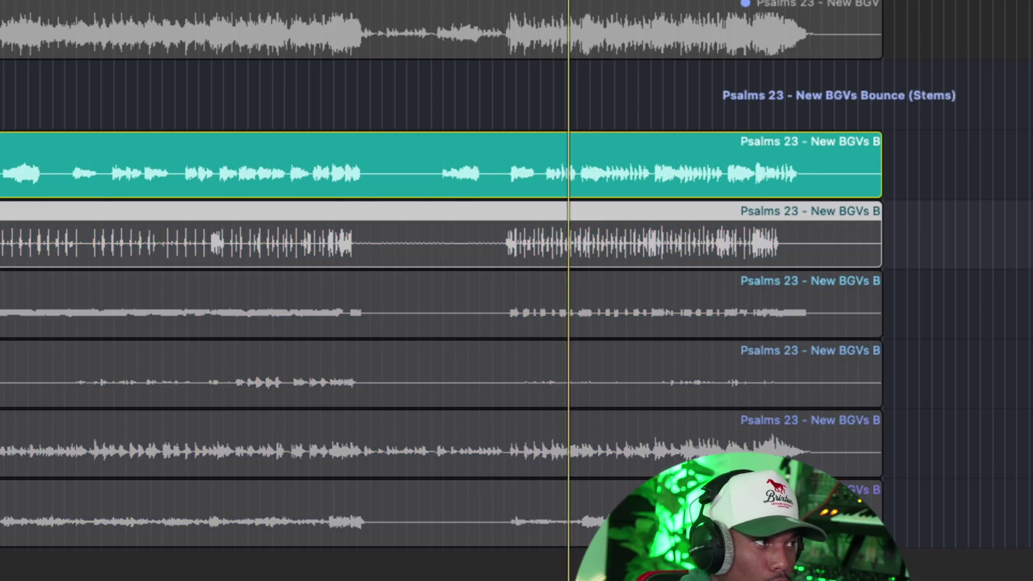
{"action": "left_click", "coordinate": [504, 0]}
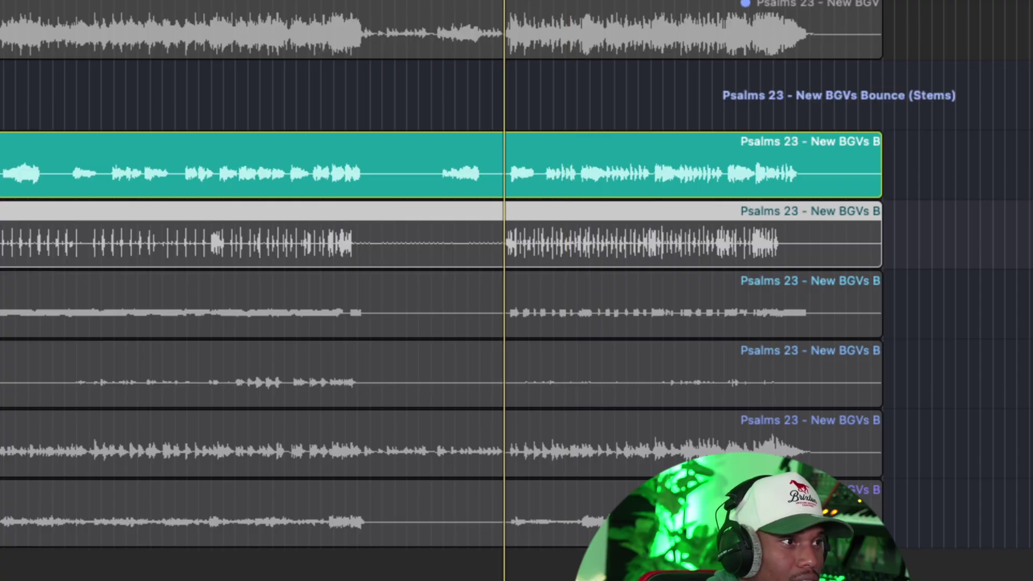
{"action": "left_click", "coordinate": [515, 0]}
{"action": "left_click", "coordinate": [491, 0]}
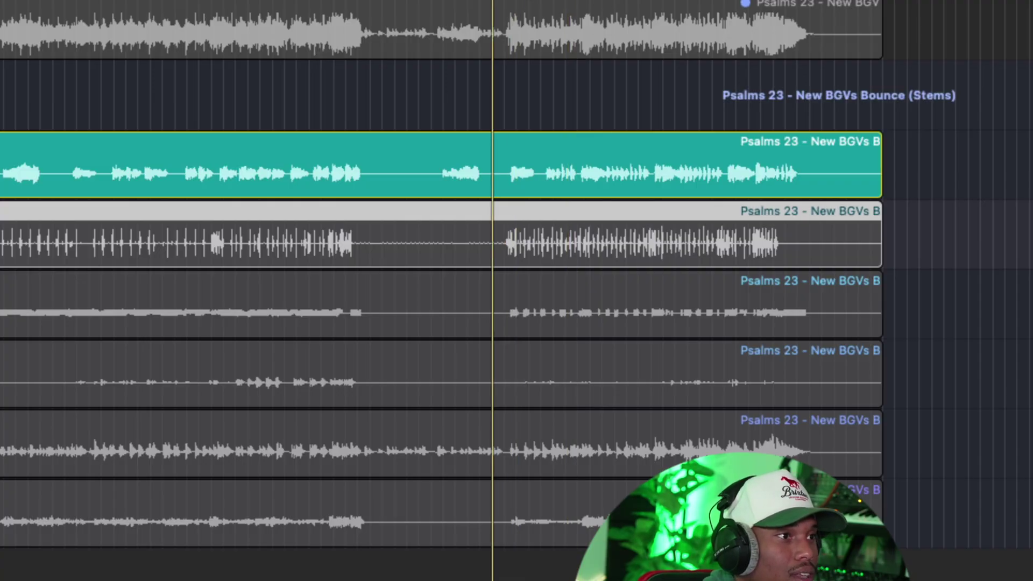
{"action": "left_click", "coordinate": [523, 1]}
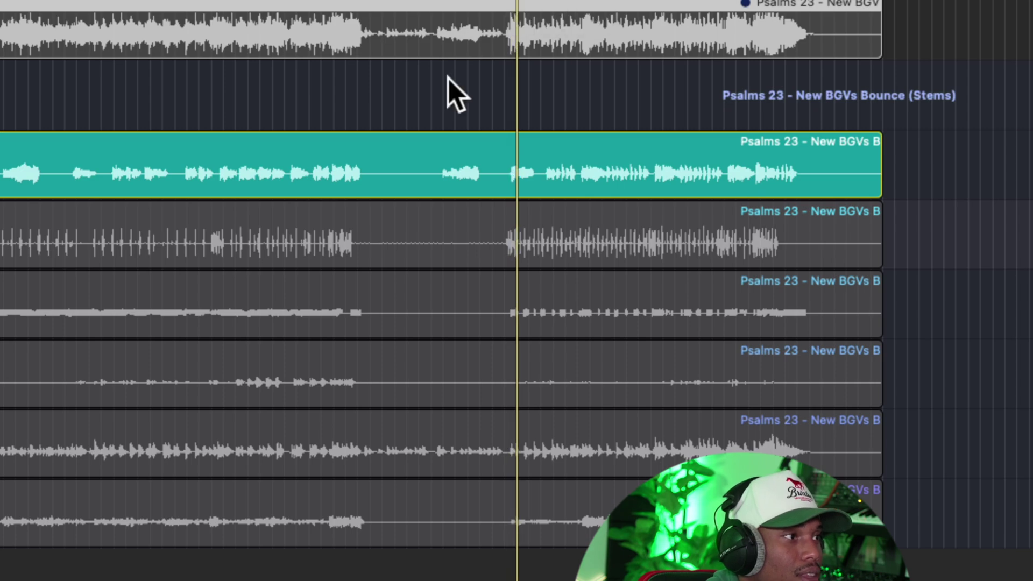
{"action": "scroll", "coordinate": [450, 92], "scroll_direction": "up", "scroll_amount": 3}
{"action": "scroll", "coordinate": [446, 76], "scroll_direction": "down", "scroll_amount": 3}
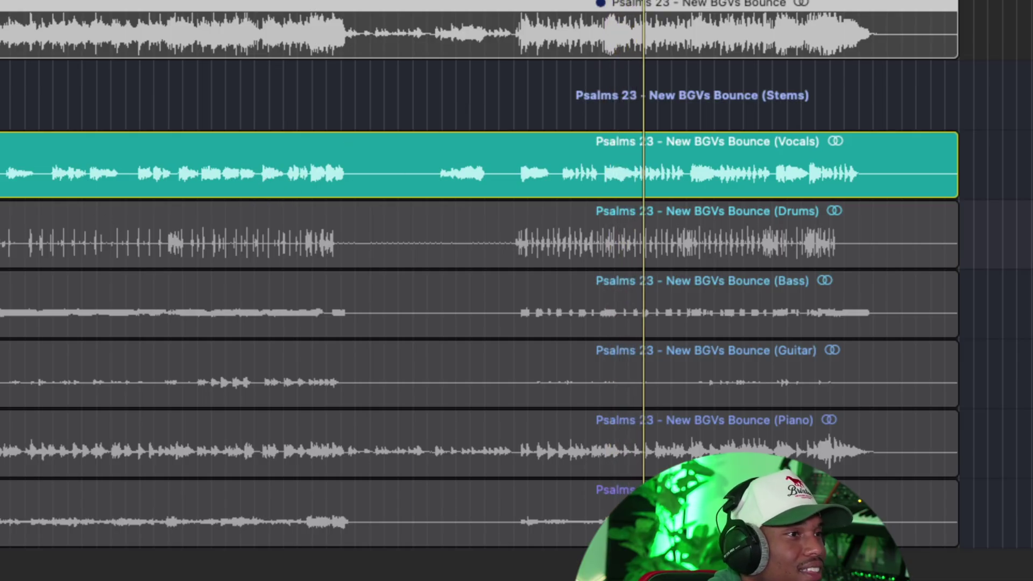
{"action": "key", "text": "space"}
{"action": "key", "text": "s"}
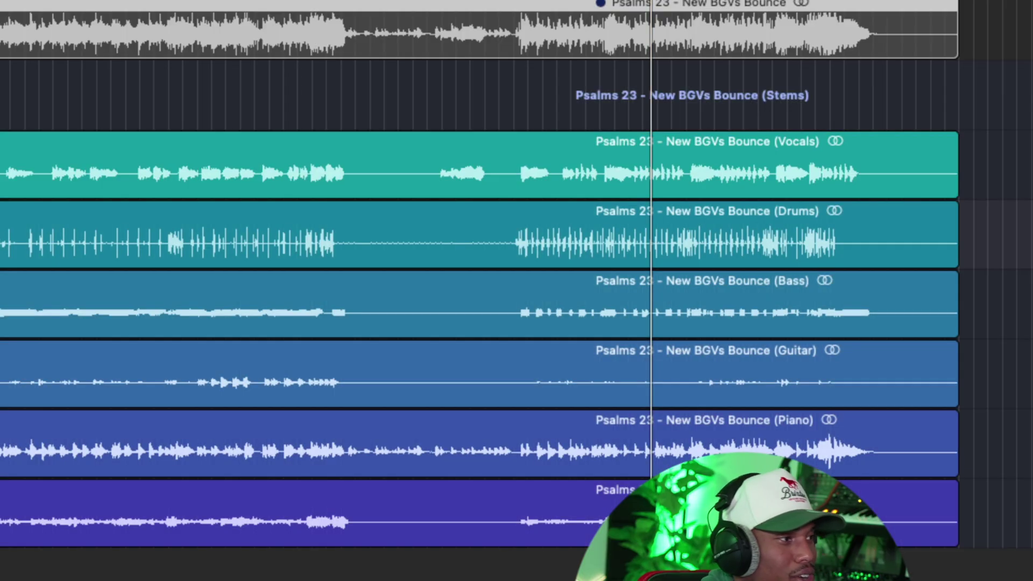
Solo the Piano stem, play back the second loud section, and clear the solo
{"action": "left_click", "coordinate": [1, 451]}
{"action": "key", "text": "space"}
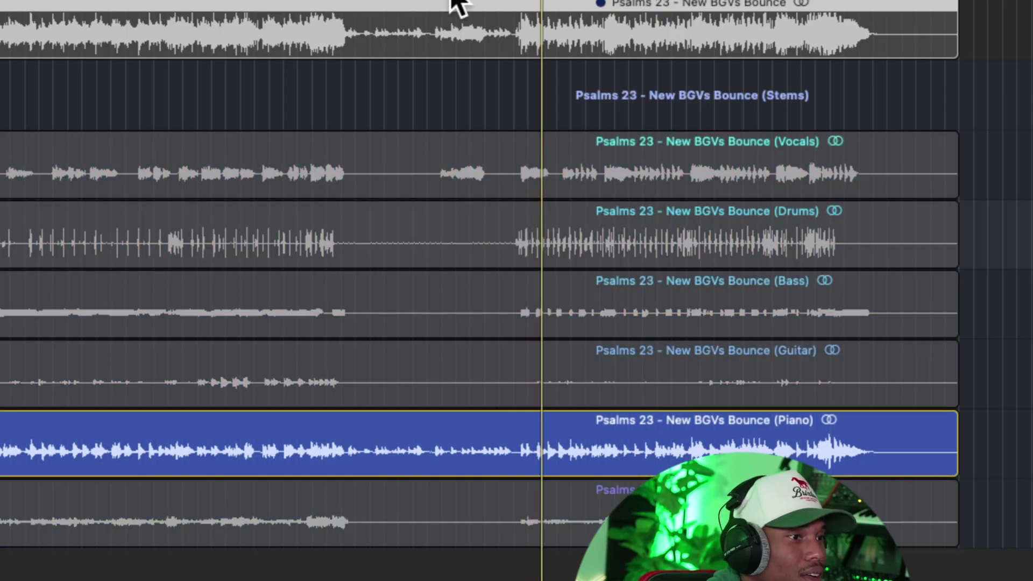
{"action": "scroll", "coordinate": [425, 14], "scroll_direction": "up", "scroll_amount": 5}
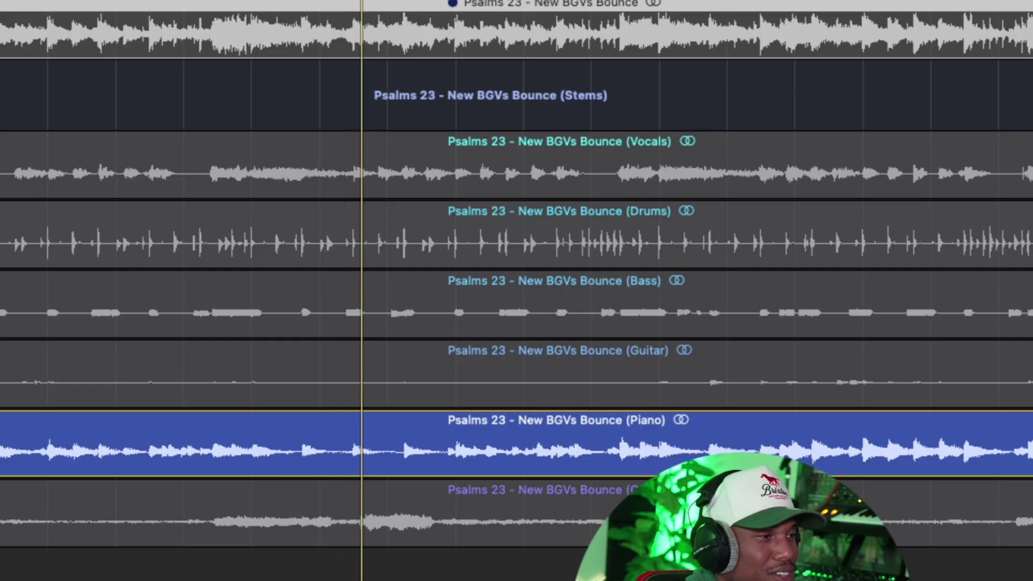
{"action": "key", "text": "space"}
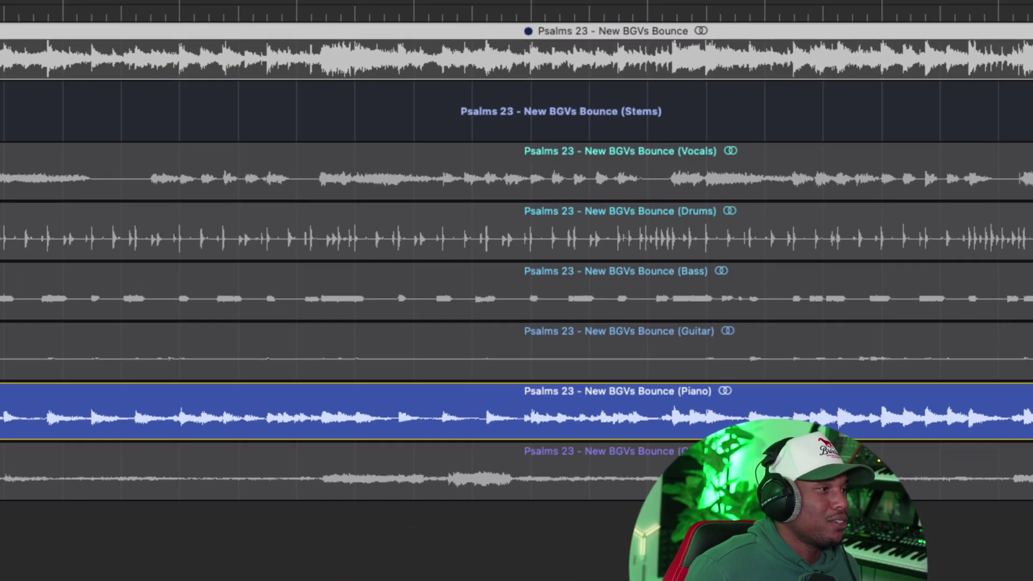
{"action": "left_click", "coordinate": [200, 333]}
Solo the Other stem and play it from bar 73
{"action": "left_click", "coordinate": [198, 368]}
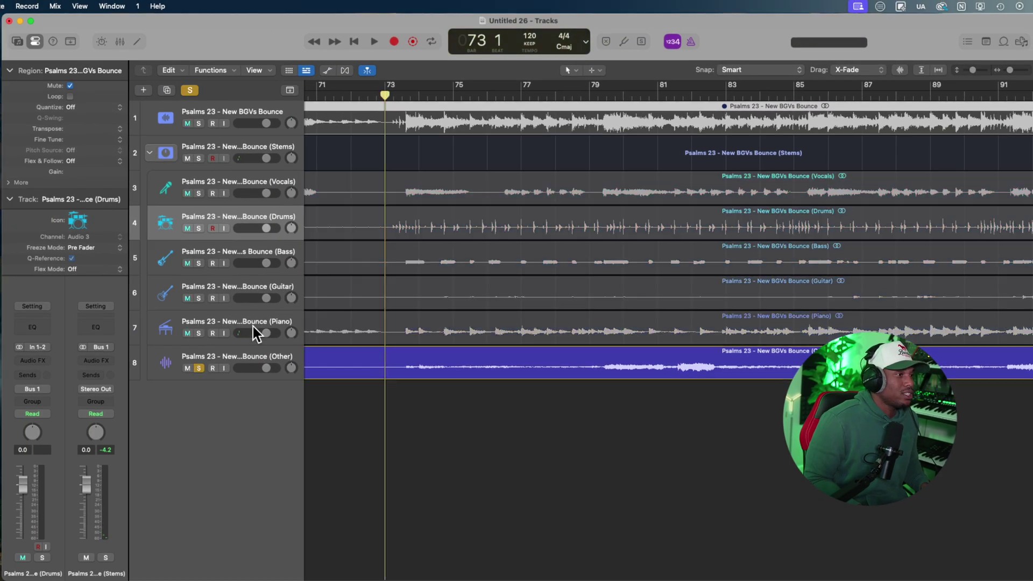
{"action": "scroll", "coordinate": [358, 309], "scroll_direction": "down", "scroll_amount": 3}
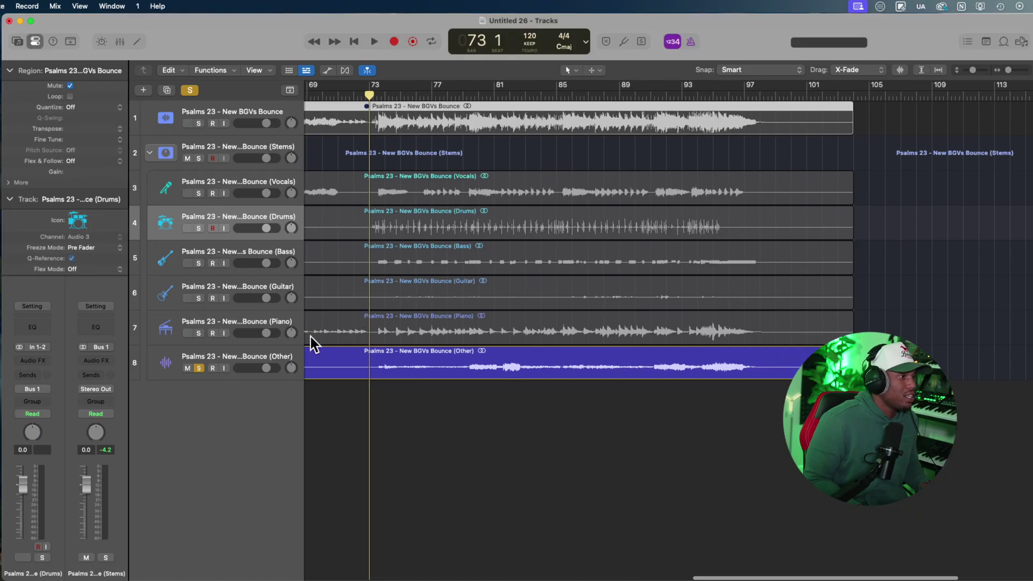
{"action": "key", "text": "space"}
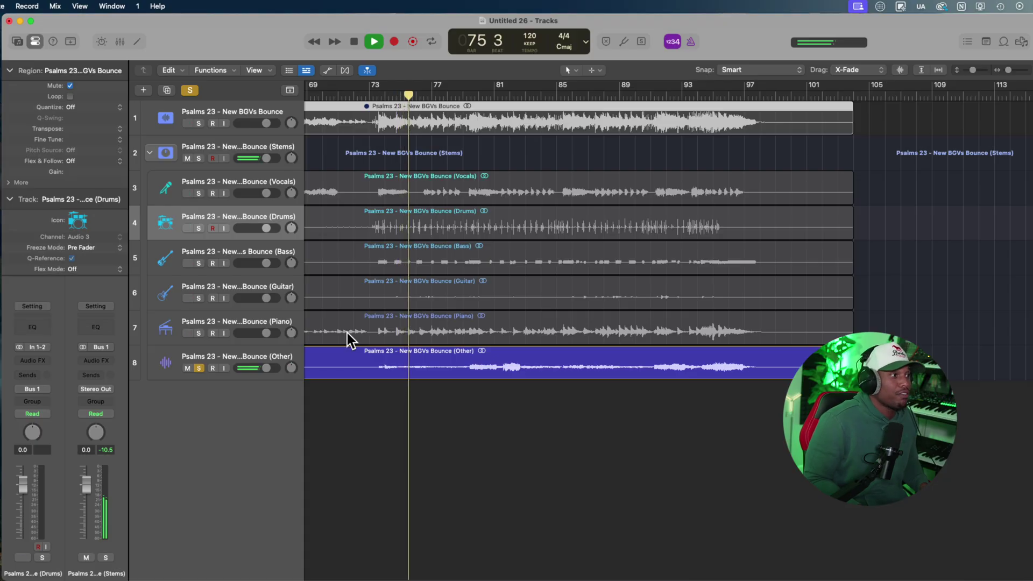
{"action": "scroll", "coordinate": [404, 319], "scroll_direction": "down", "scroll_amount": 8}
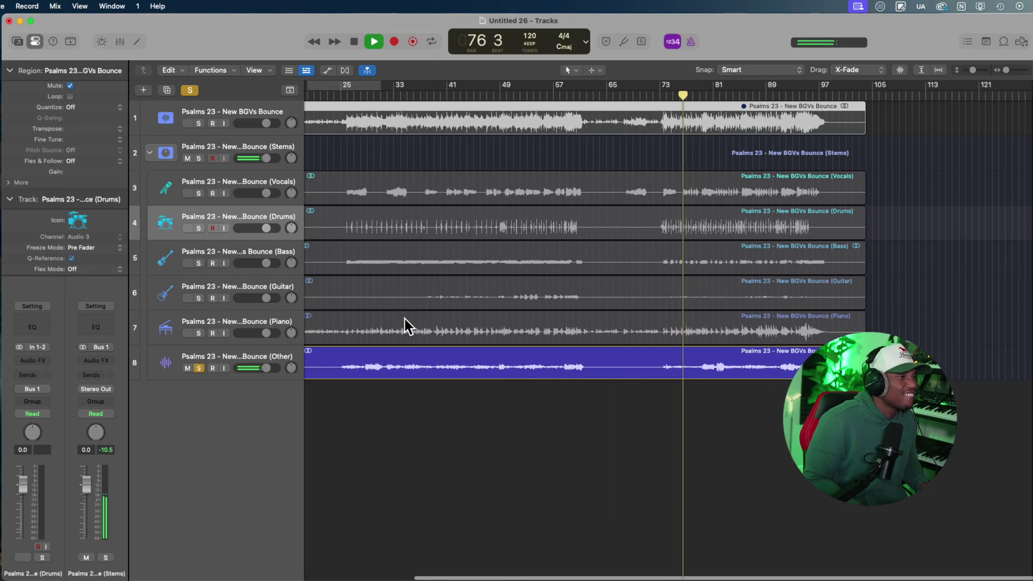
Solo the Guitar stem instead of the Other stem and play it from around bar 56
{"action": "scroll", "coordinate": [404, 318], "scroll_direction": "up", "scroll_amount": 4}
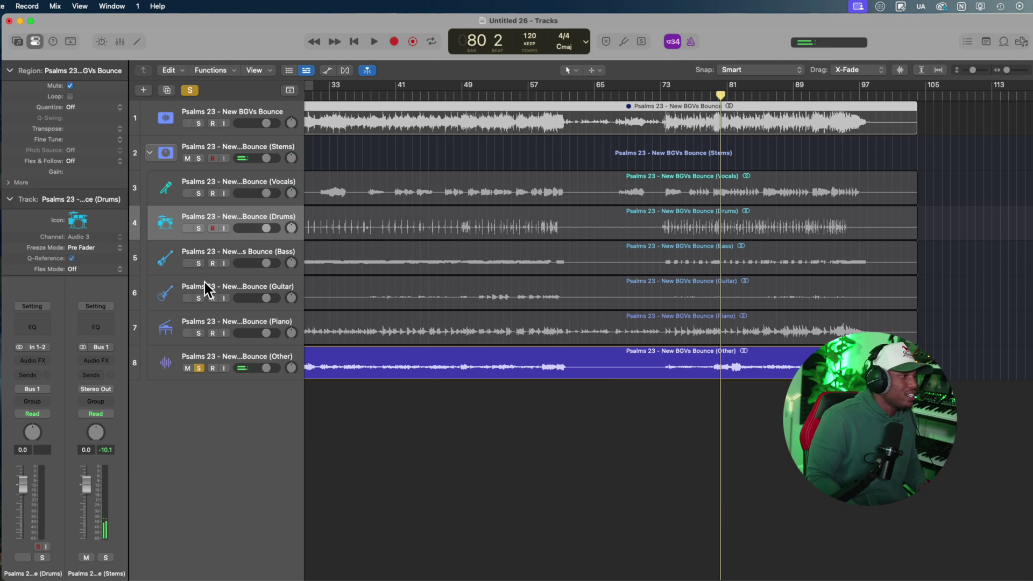
{"action": "left_click", "coordinate": [199, 298]}
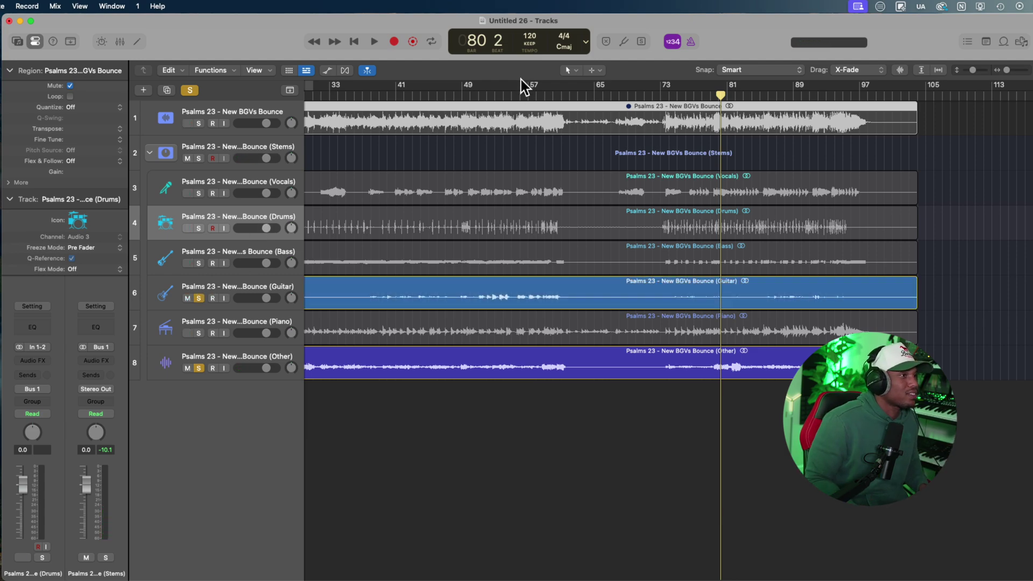
{"action": "left_click", "coordinate": [198, 368]}
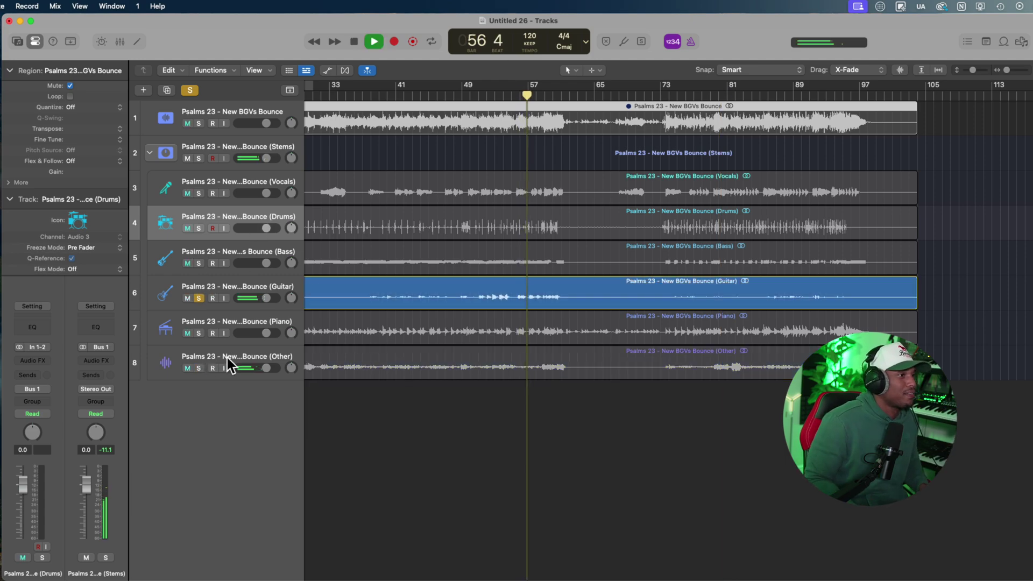
Add the Drums stem to the solo so it plays together with the Guitar stem
{"action": "scroll", "coordinate": [324, 298], "scroll_direction": "down", "scroll_amount": 3}
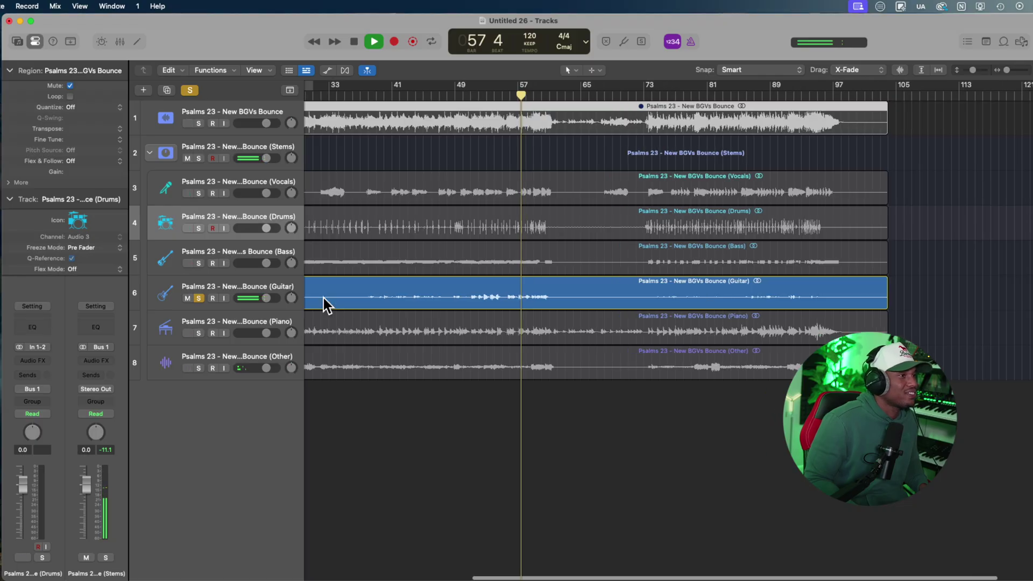
{"action": "scroll", "coordinate": [324, 298], "scroll_direction": "left", "scroll_amount": 5}
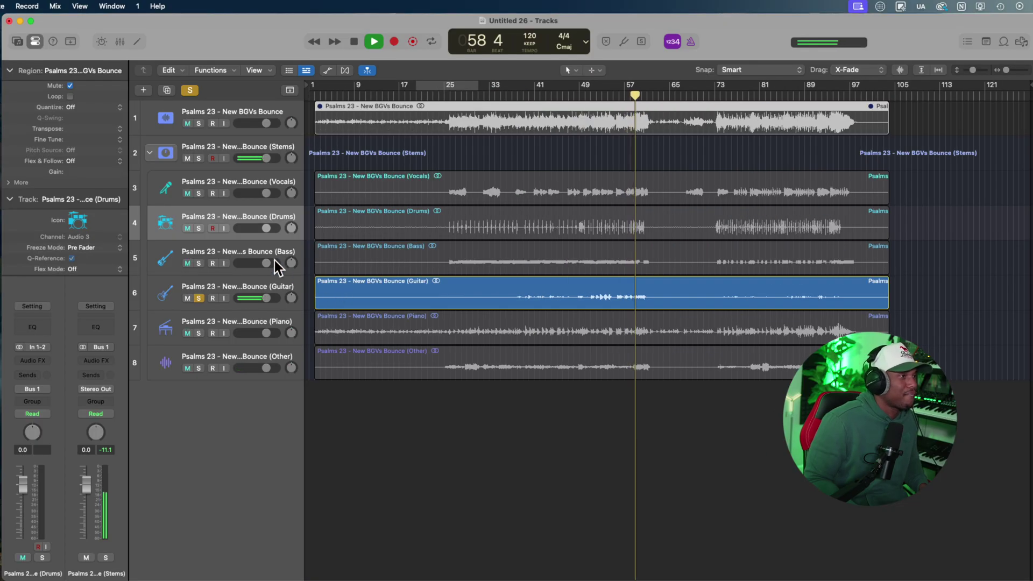
{"action": "left_click", "coordinate": [199, 228]}
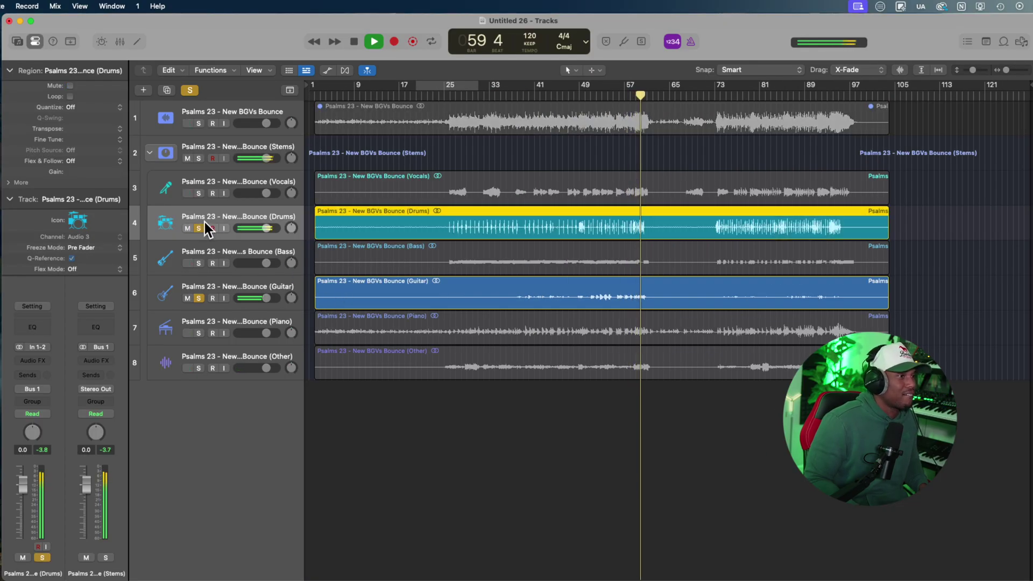